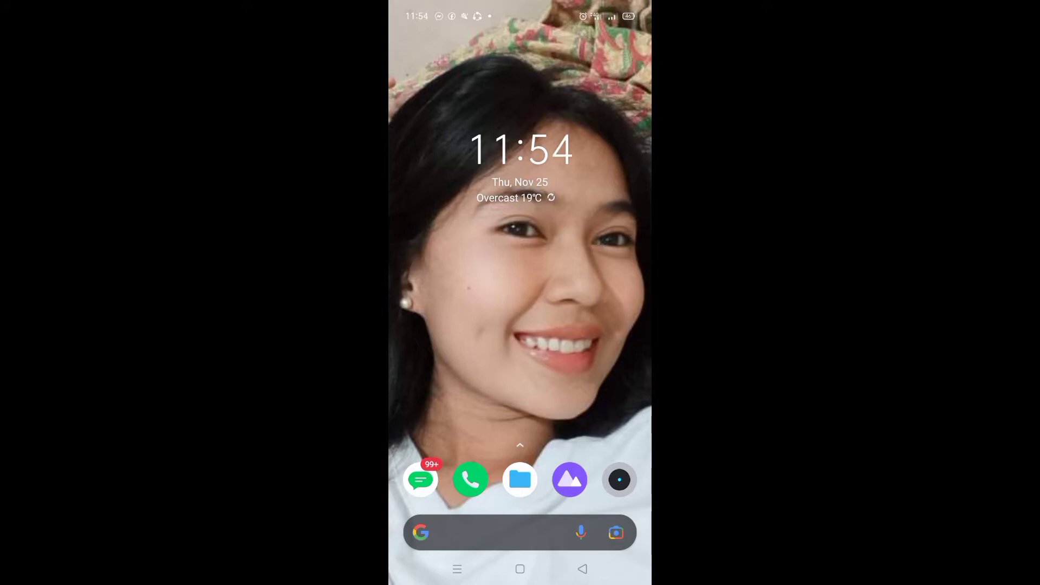
Step: Search Google Play Store for 'visionary launcher' using the earlier search suggestion
left_click_drag(585, 325, 439, 326)
left_click(520, 395)
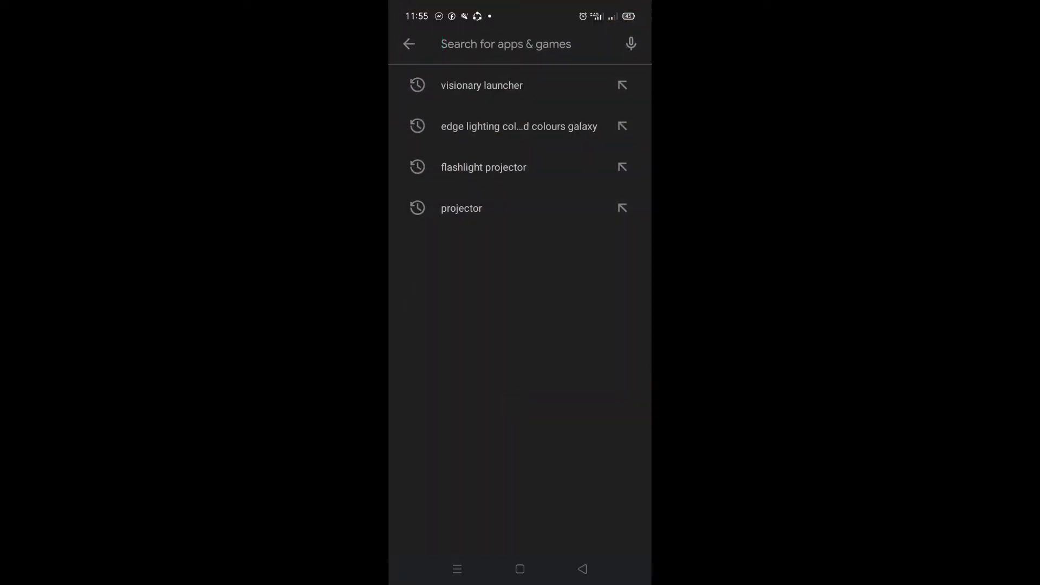
left_click(537, 82)
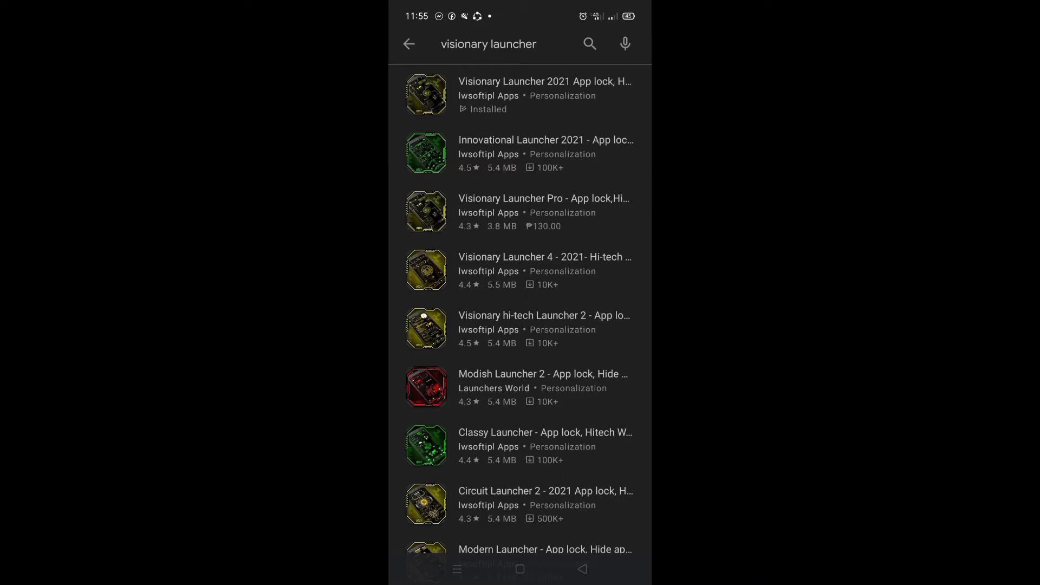
Step: Return home from the Play Store and page through the home screen's app pages
left_click(520, 569)
left_click_drag(631, 330, 488, 331)
left_click_drag(590, 328, 456, 327)
left_click_drag(623, 324, 518, 374)
left_click_drag(618, 342, 488, 341)
left_click_drag(618, 329, 543, 329)
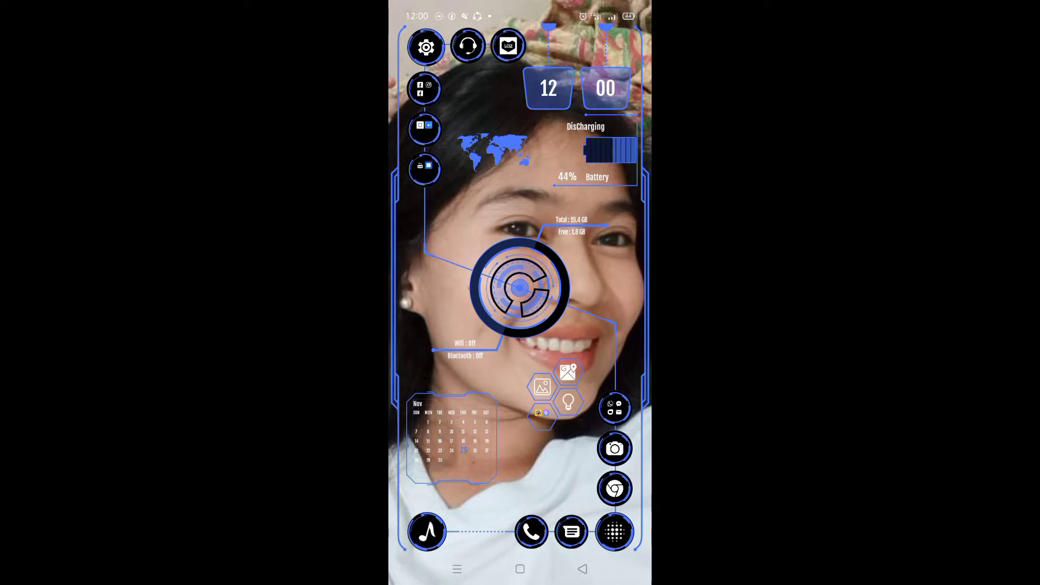
Step: Briefly view the launcher's app drawer and Music widget page, then return to the HUD home screen
left_click(616, 532)
key("Escape")
left_click(428, 532)
left_click(607, 64)
Step: Reach the launcher's settings from the gear icon to change the wallpaper
left_click(426, 46)
left_click(406, 39)
left_click(521, 287)
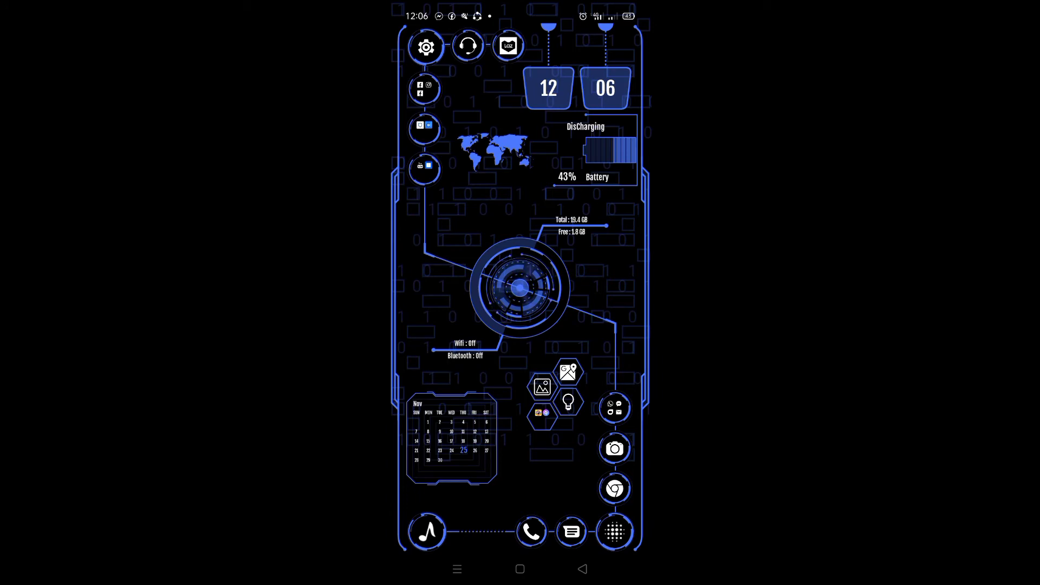
Step: Set the launcher's Theme Color to pink and confirm the success dialog
left_click_drag(573, 337, 455, 338)
left_click(518, 290)
left_click(520, 118)
left_click(533, 185)
left_click(534, 520)
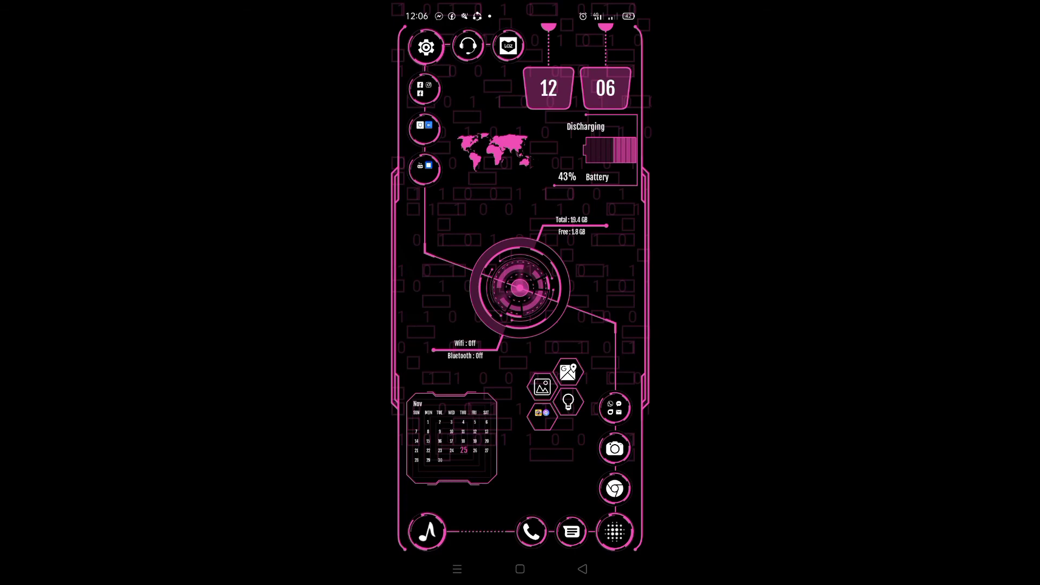